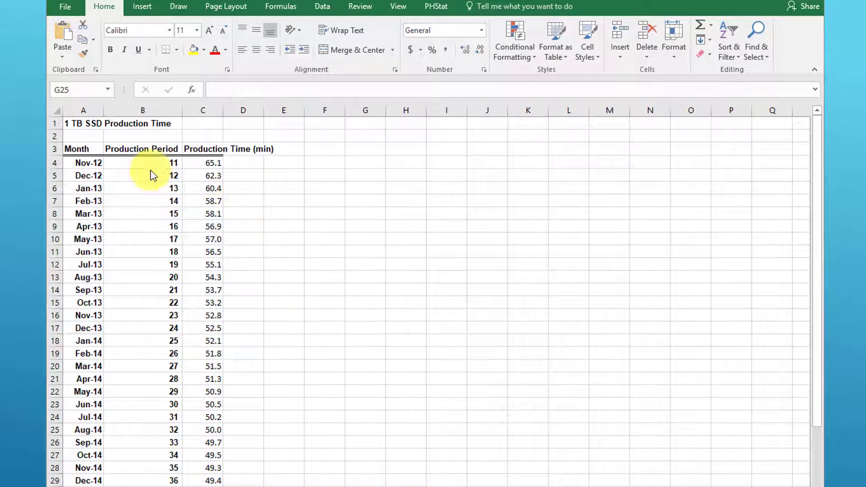
Select the Nov-12 cell A4, then scroll down through the production-time data and back to the top
click(84, 164)
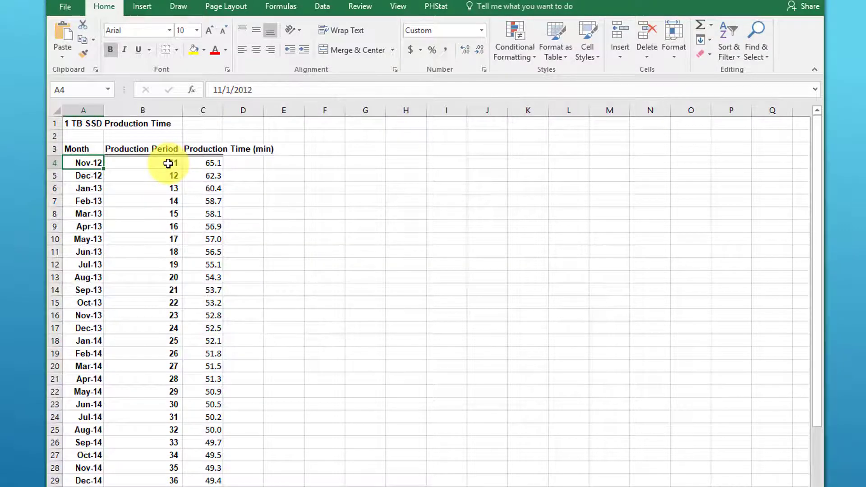
scroll(169, 180, down, 2)
scroll(172, 231, down, 5)
scroll(169, 236, up, 5)
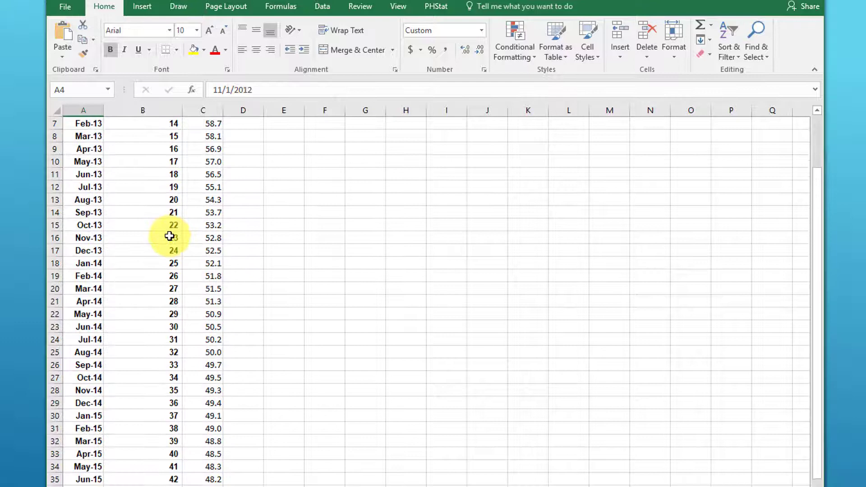
scroll(169, 236, up, 2)
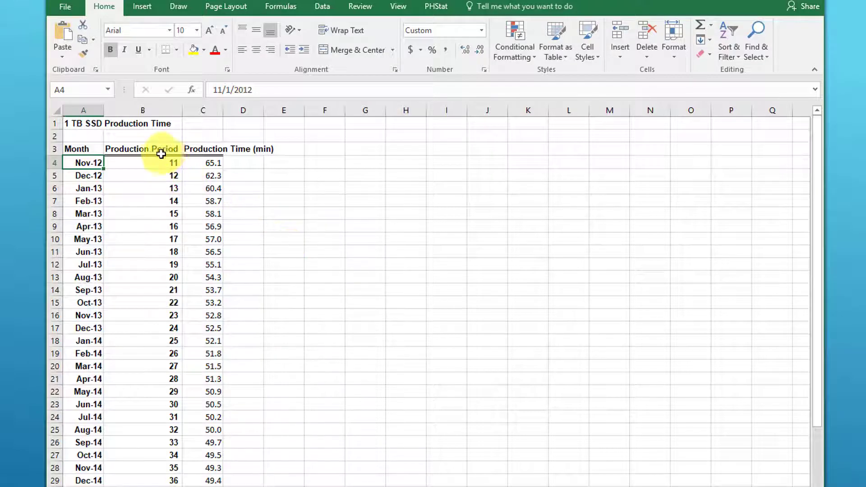
Open PHStat's Simple Linear Regression dialog and move it clear of the data
click(436, 6)
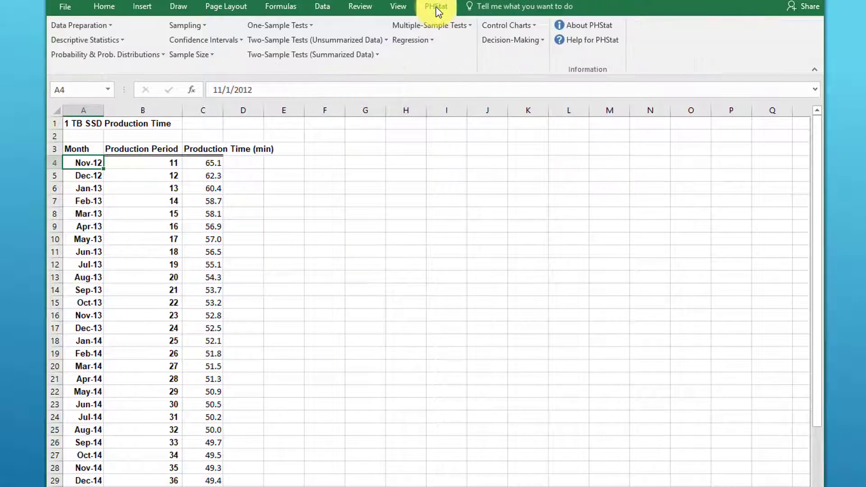
click(429, 41)
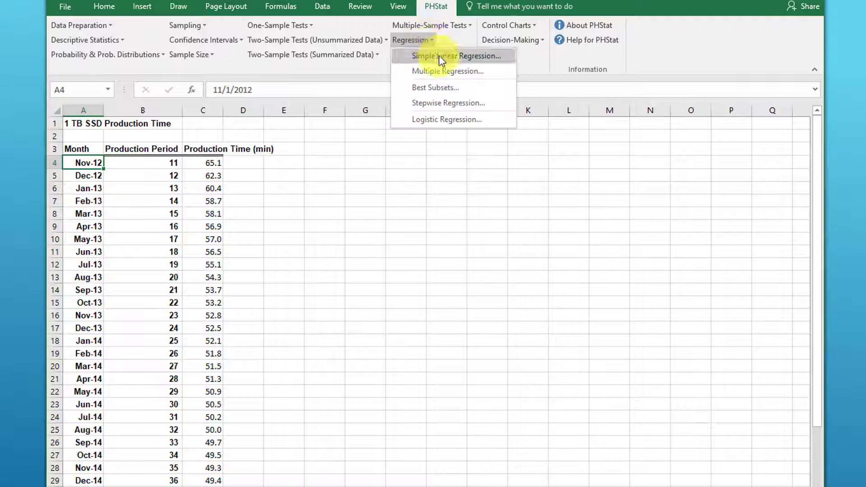
click(440, 55)
drag(449, 168, 487, 131)
Set Y to C3:C53 and X to B3:B53, include ANOVA, coefficients and residuals, and run
click(488, 155)
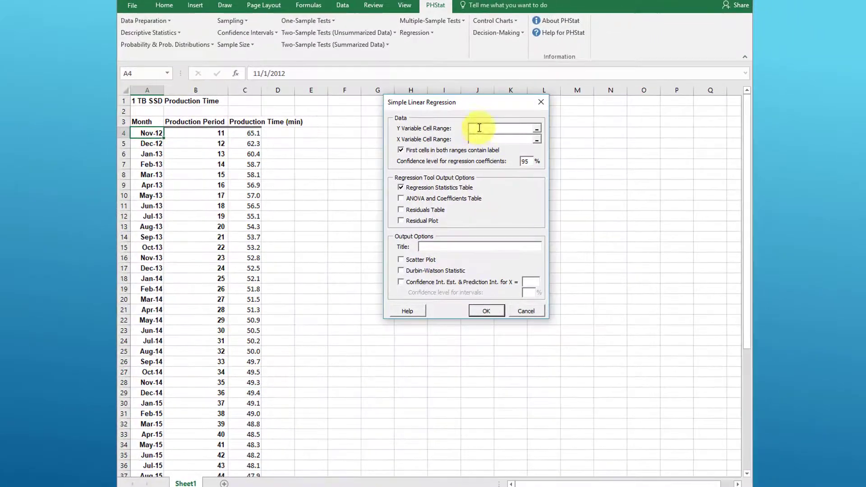
drag(248, 121, 252, 456)
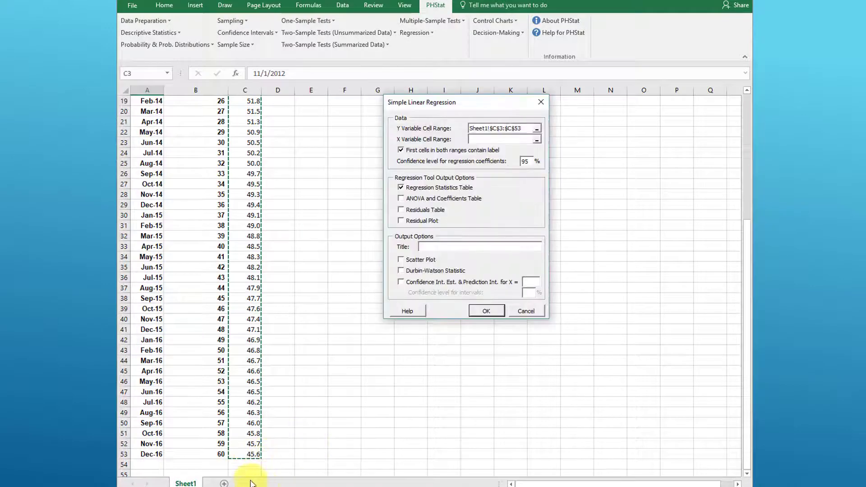
click(495, 140)
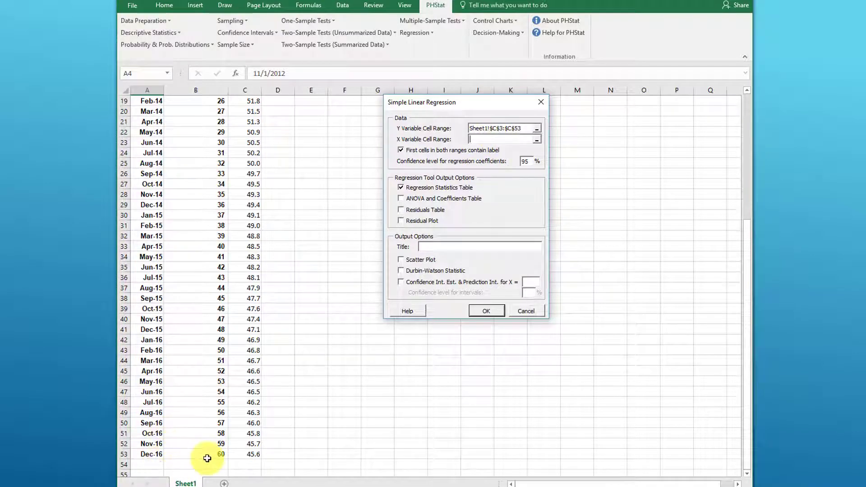
drag(207, 456, 203, 112)
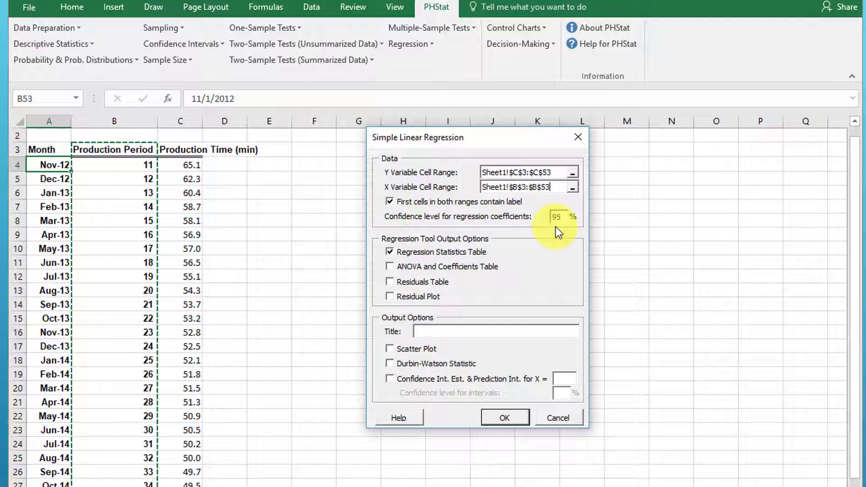
click(390, 267)
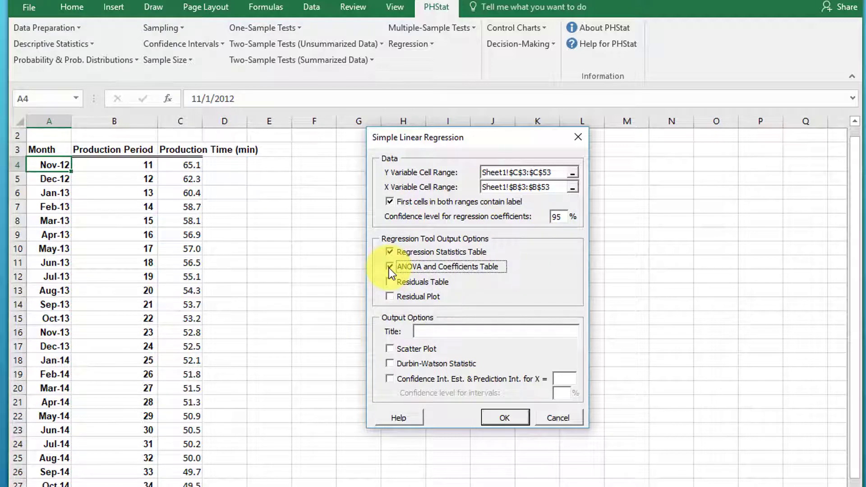
click(389, 283)
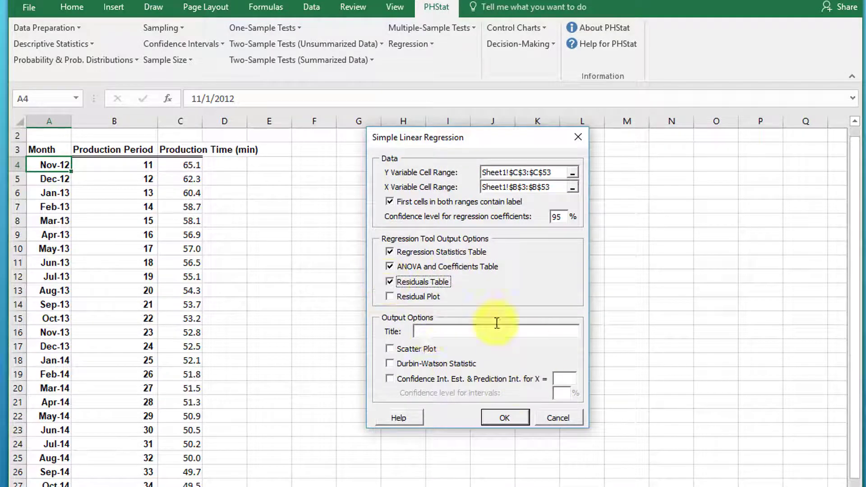
click(511, 417)
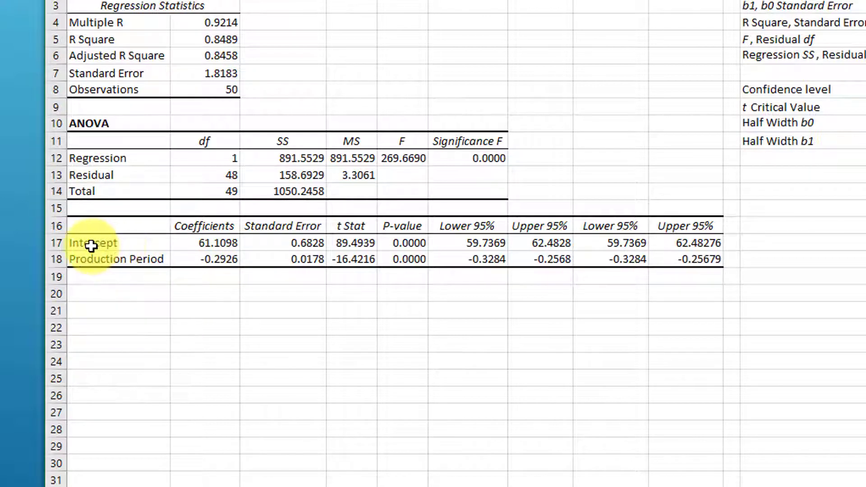
Copy the Intercept and Production Period coefficients in A17:B18 of the results sheet
drag(92, 246, 195, 256)
right_click(195, 246)
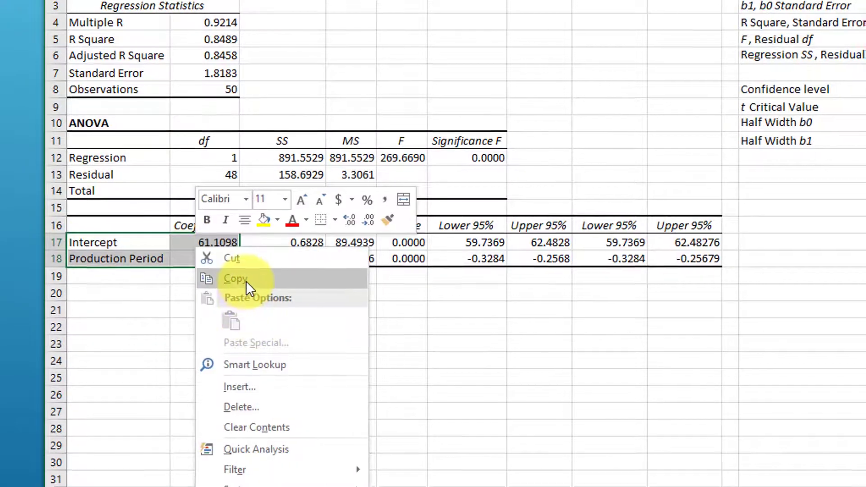
click(209, 280)
Paste the coefficients as values into F1 of Sheet1 and autofit column F
click(280, 468)
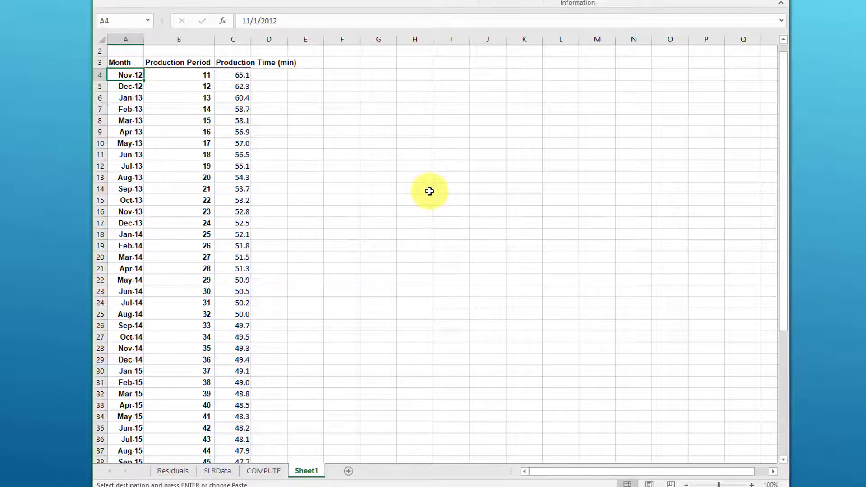
scroll(430, 191, up, 1)
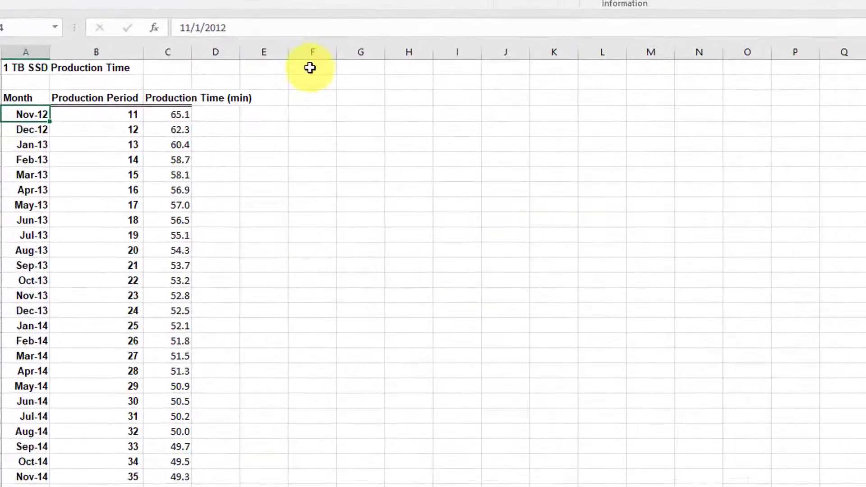
click(340, 51)
right_click(308, 69)
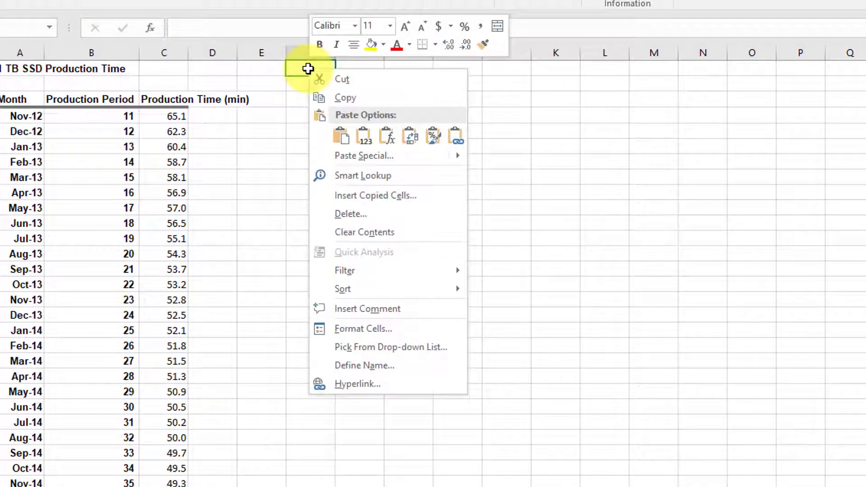
click(364, 137)
click(364, 136)
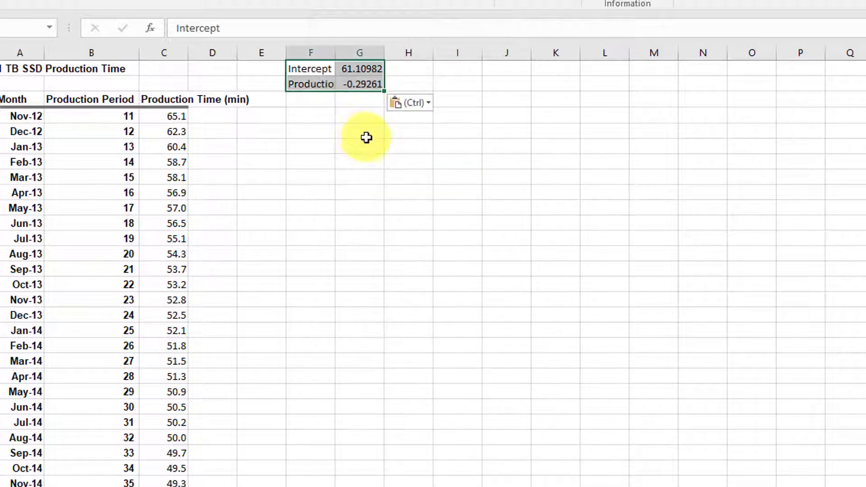
click(465, 148)
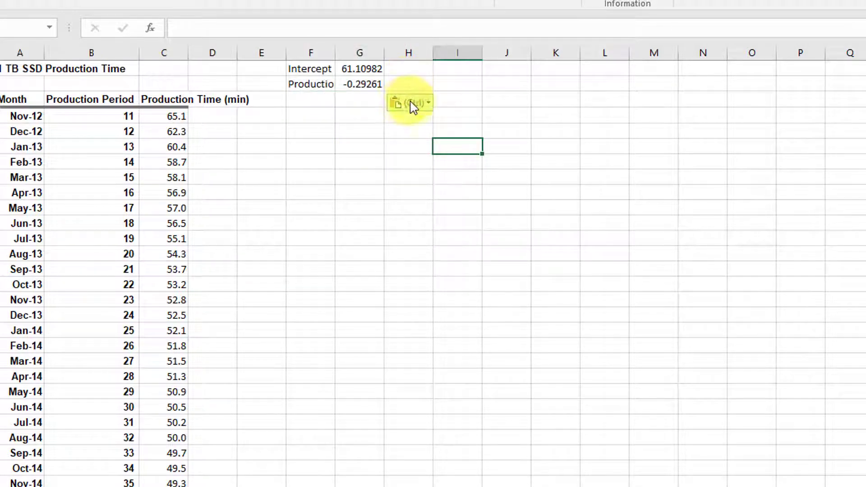
double_click(336, 53)
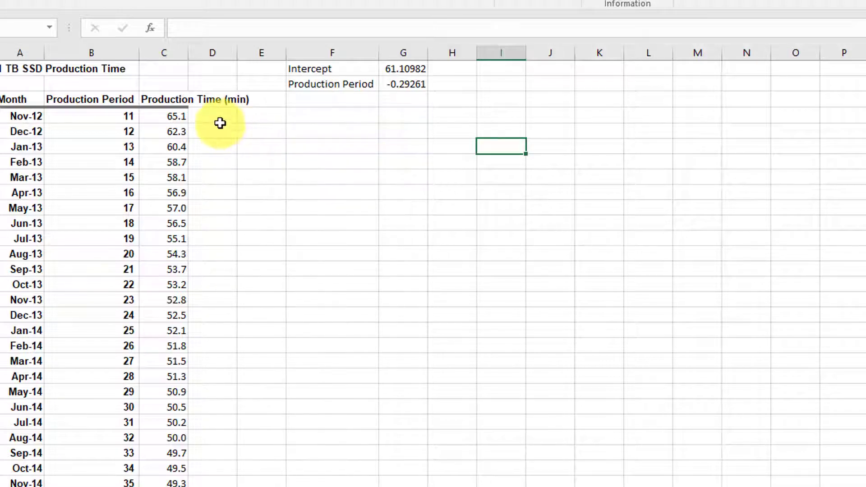
Add the column heading 'Forecast' in D3
click(214, 101)
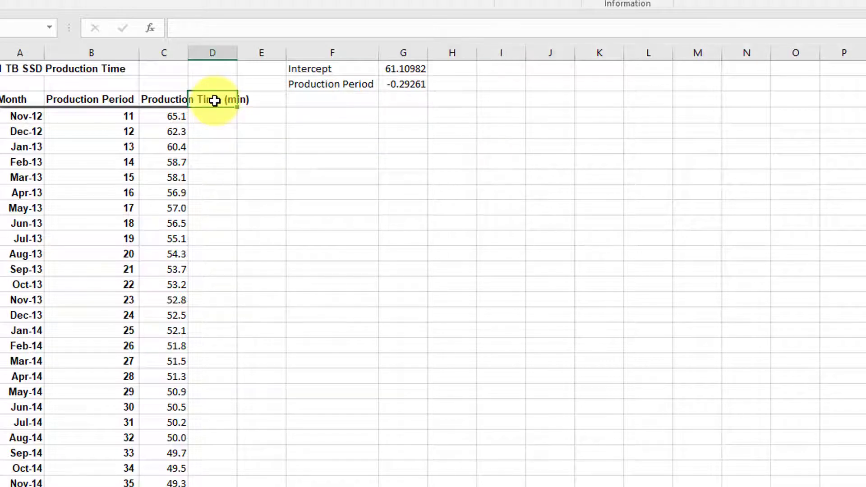
text(Forec)
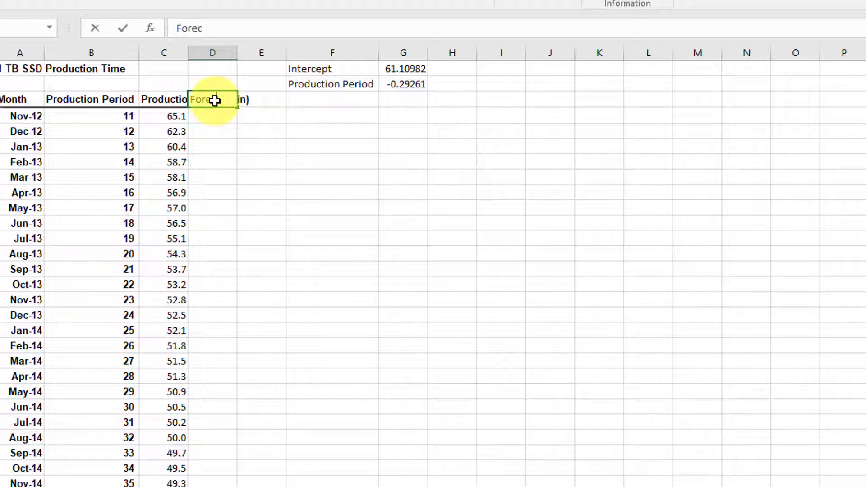
text(ast)
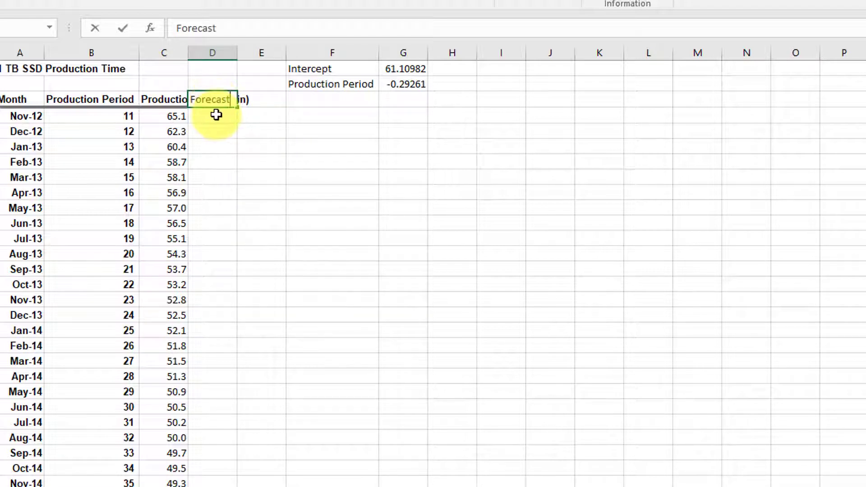
key(Return)
Enter the forecast formula =G1+G2*B4 in D4
text(=)
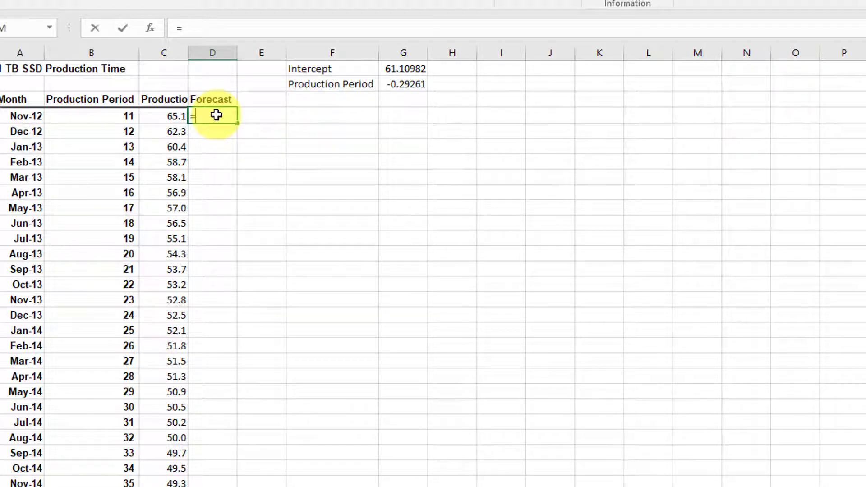
click(401, 70)
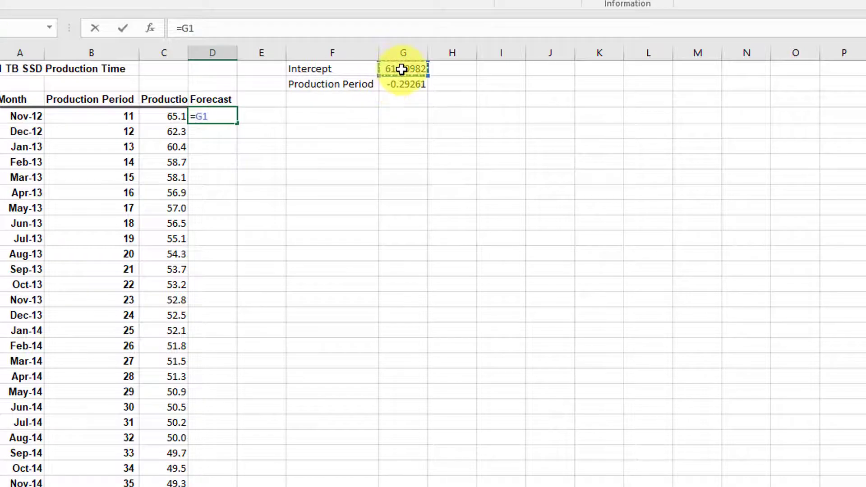
text(+)
click(408, 85)
text(*)
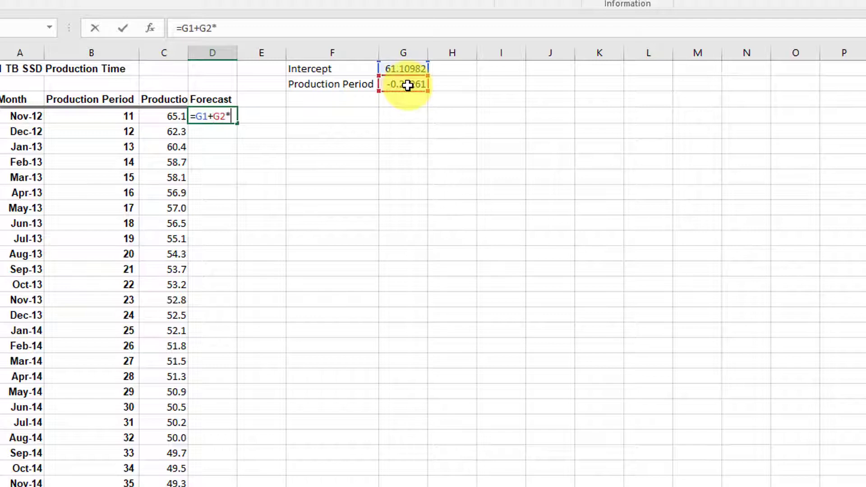
click(110, 114)
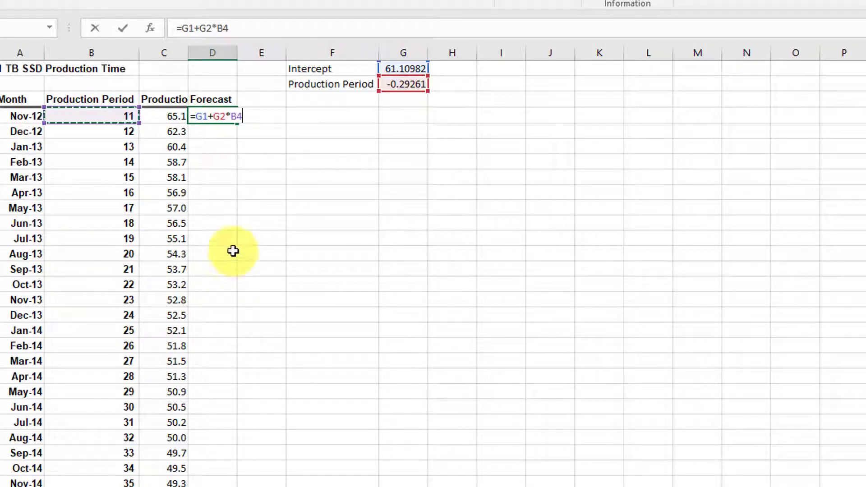
Lock the intercept and slope references as $G$1 and $G$2, giving 57.89 in D4
click(206, 117)
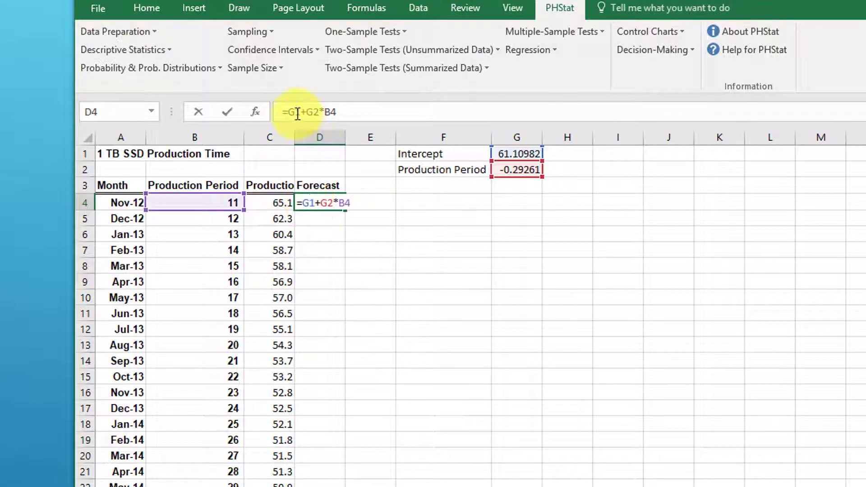
click(298, 112)
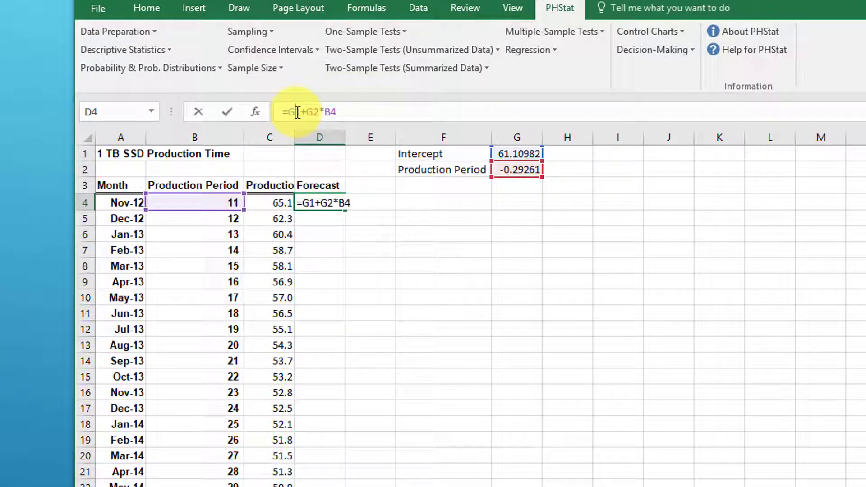
key(F4)
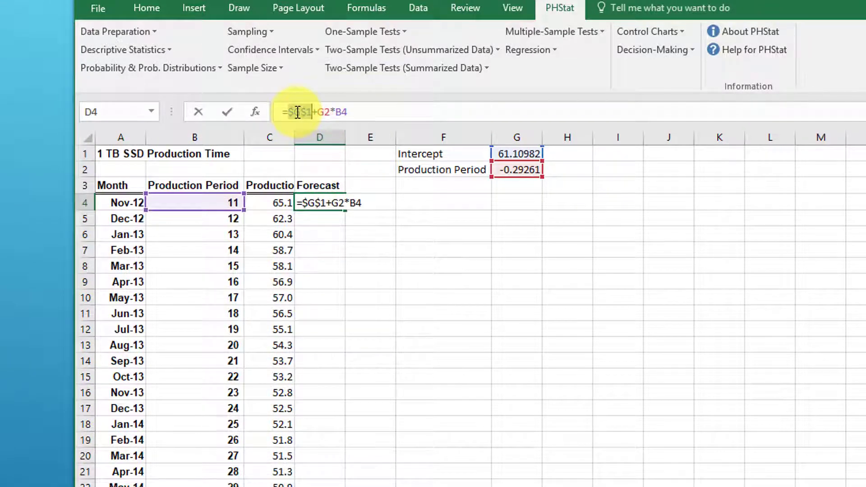
click(325, 112)
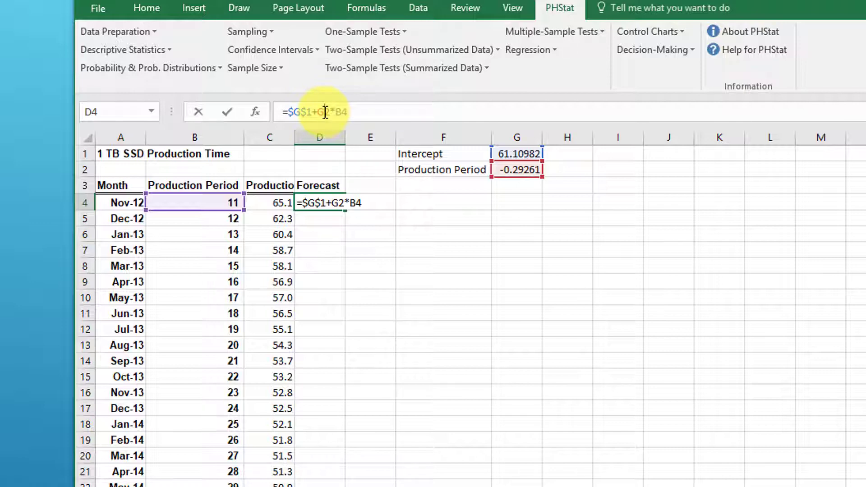
key(F4)
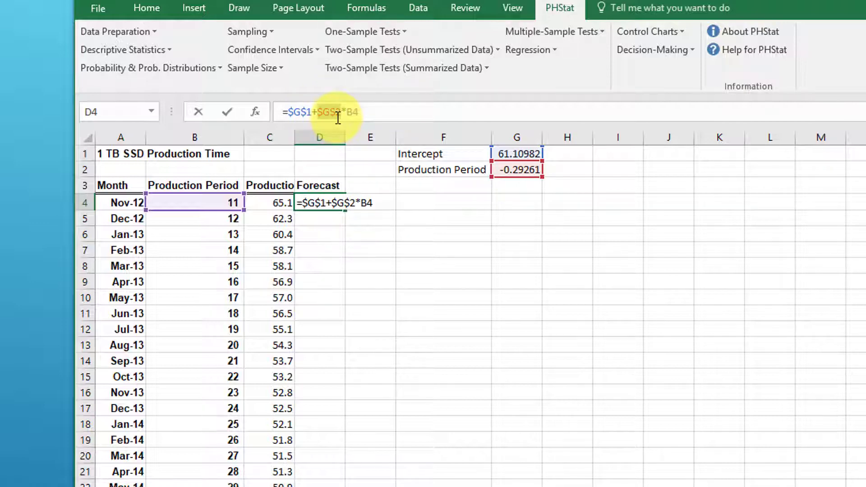
key(Return)
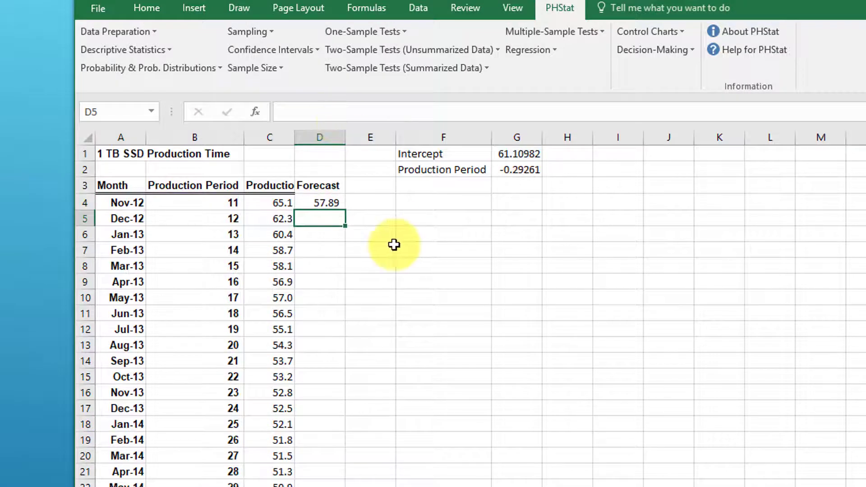
click(327, 203)
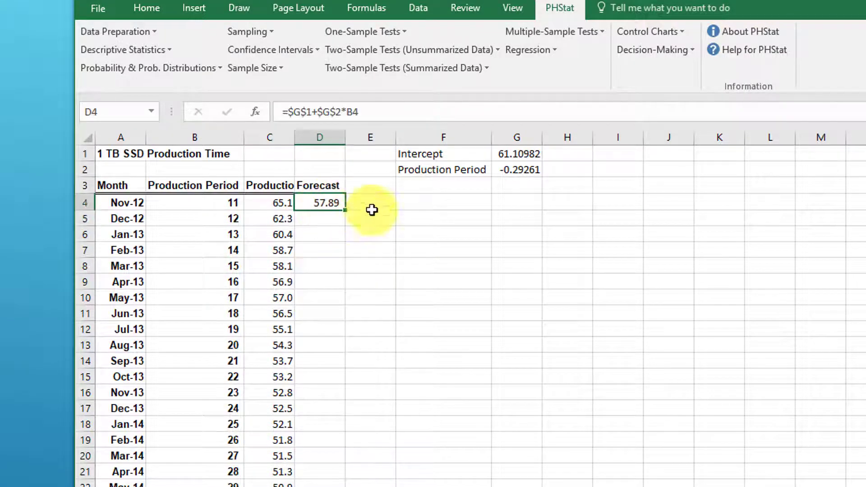
Head E3 'Error' and enter the error formula =C4-D4 in E4
click(370, 184)
text(Error)
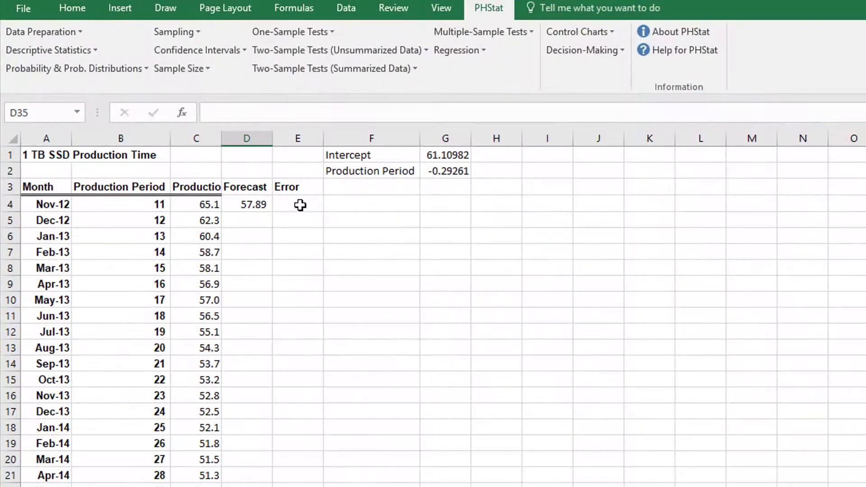
click(300, 204)
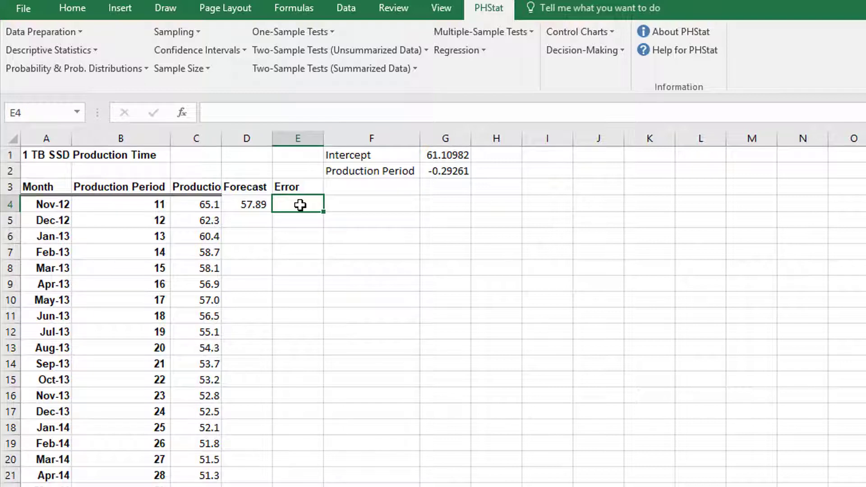
text(=)
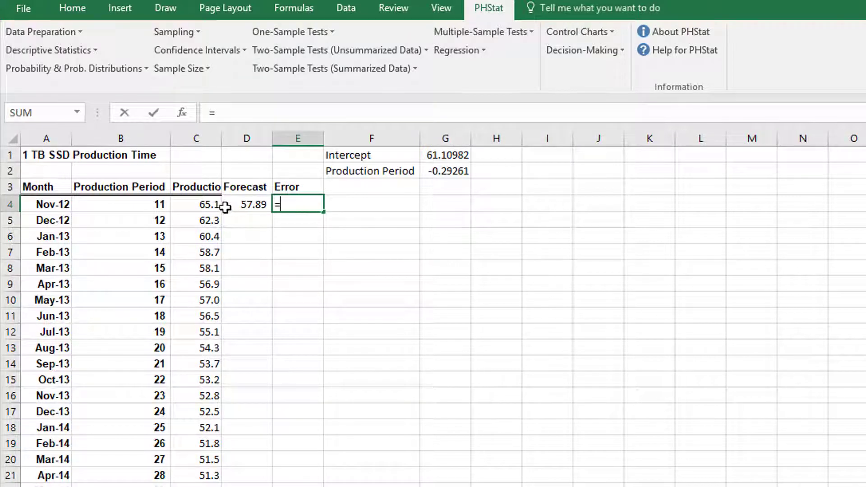
click(195, 202)
text(-)
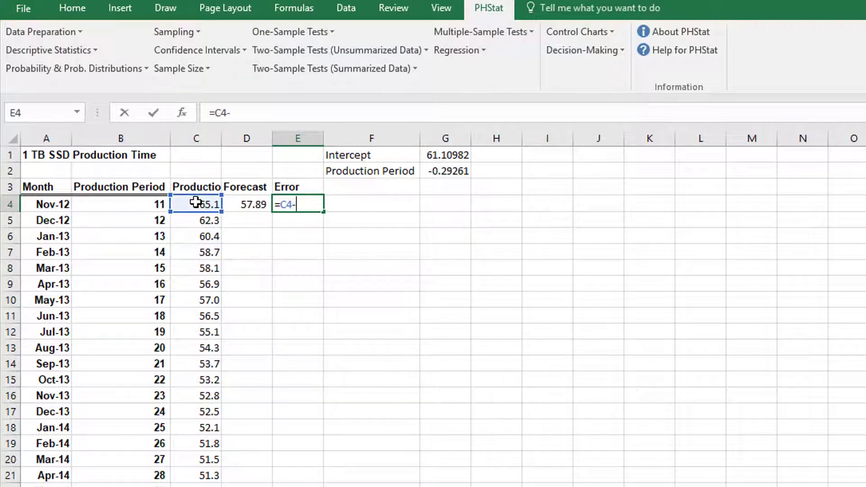
click(248, 203)
key(Return)
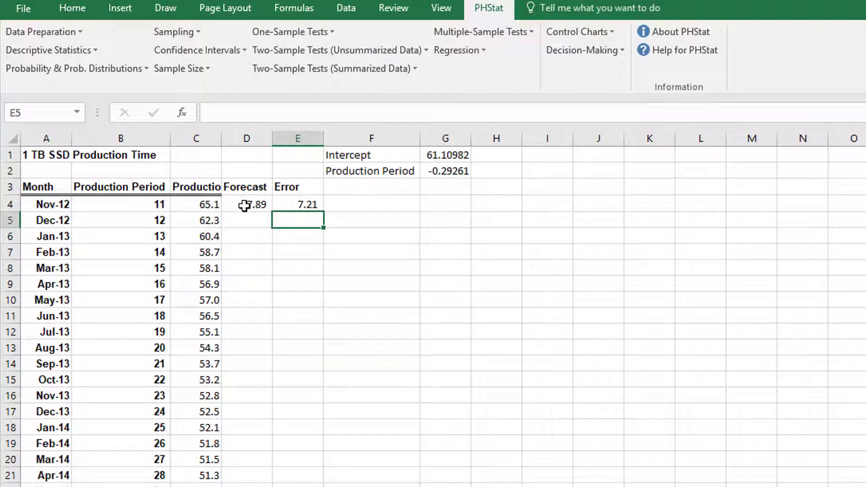
Fill the Forecast and Error formulas in D4:E4 down to the last month
drag(247, 204, 298, 207)
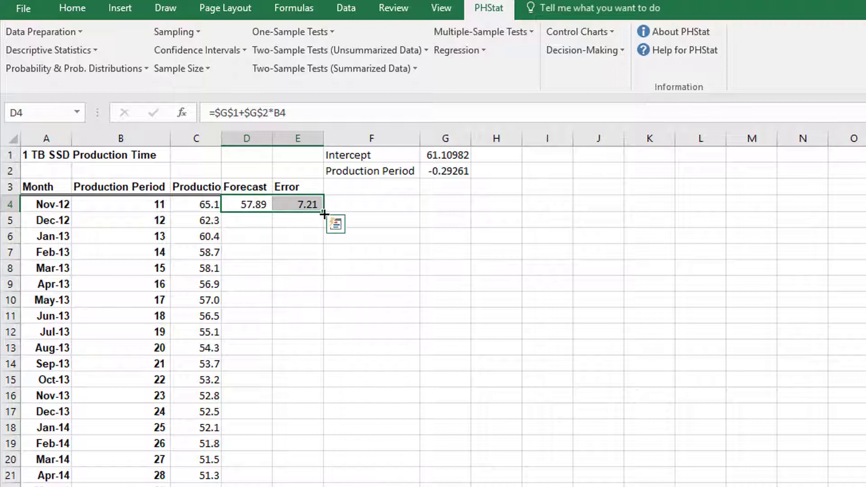
drag(323, 246, 321, 486)
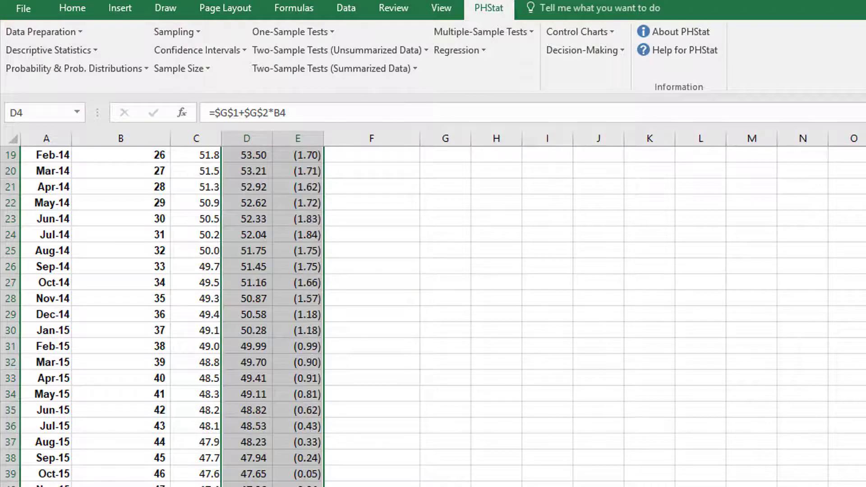
scroll(433, 316, up, 6)
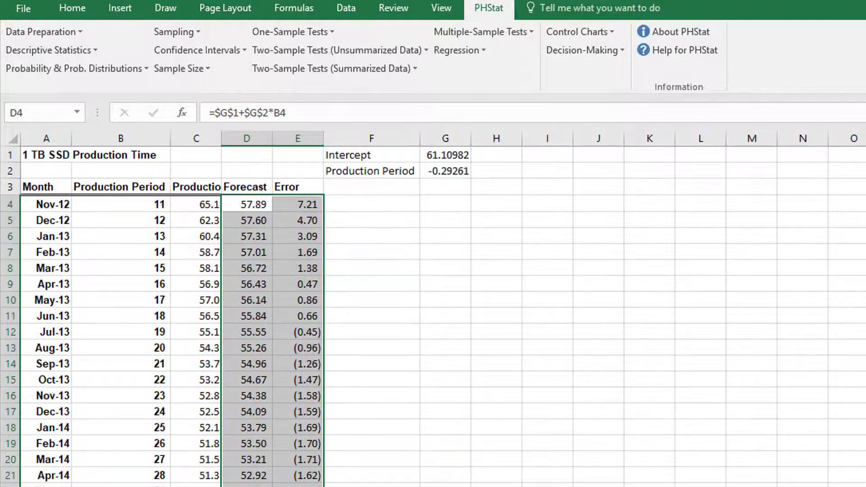
click(393, 221)
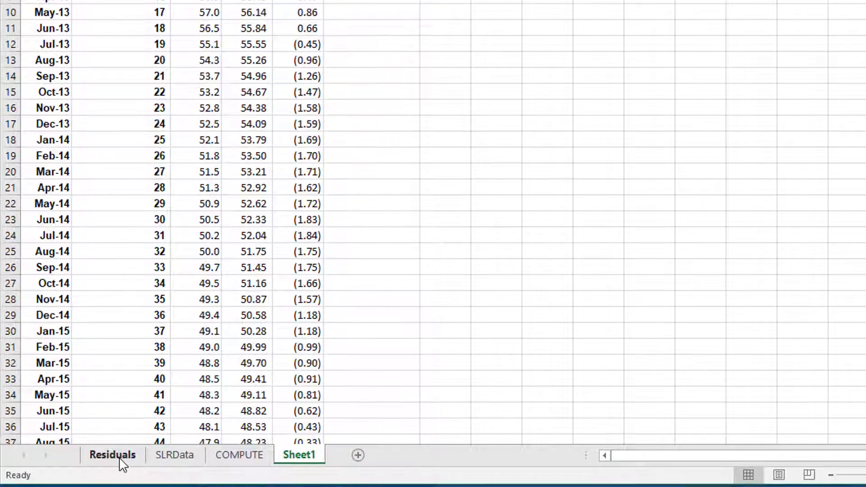
Add two decimal places to the Error value in E4 and compare with the Residuals sheet
click(113, 455)
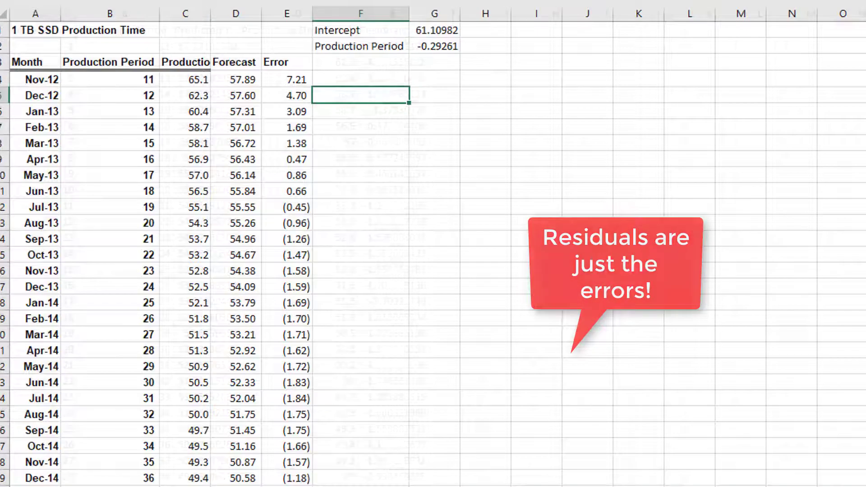
click(298, 80)
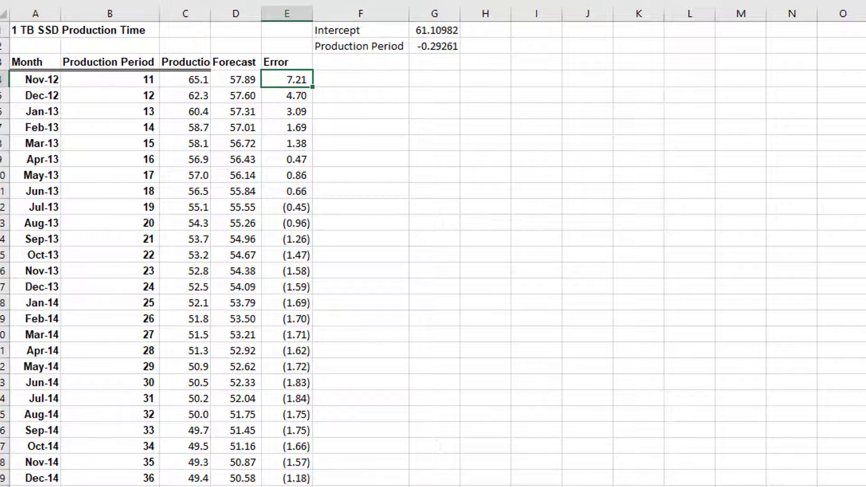
key(alt+h)
key(0)
key(alt+h)
key(0)
click(440, 485)
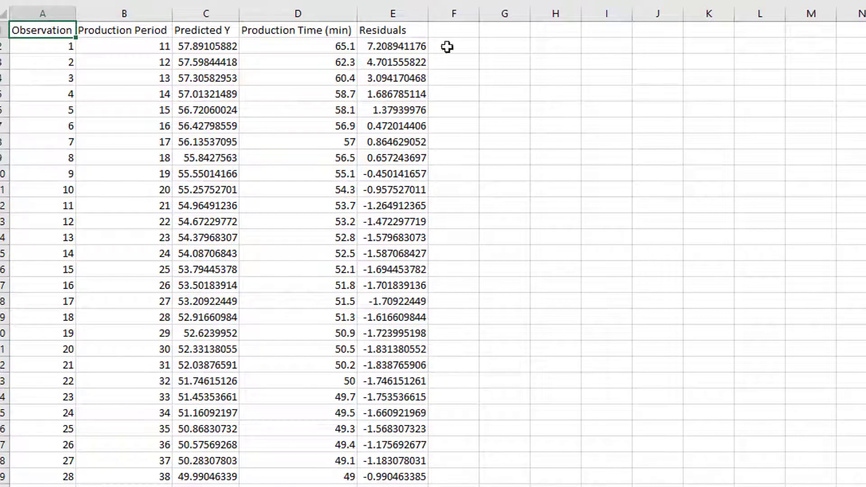